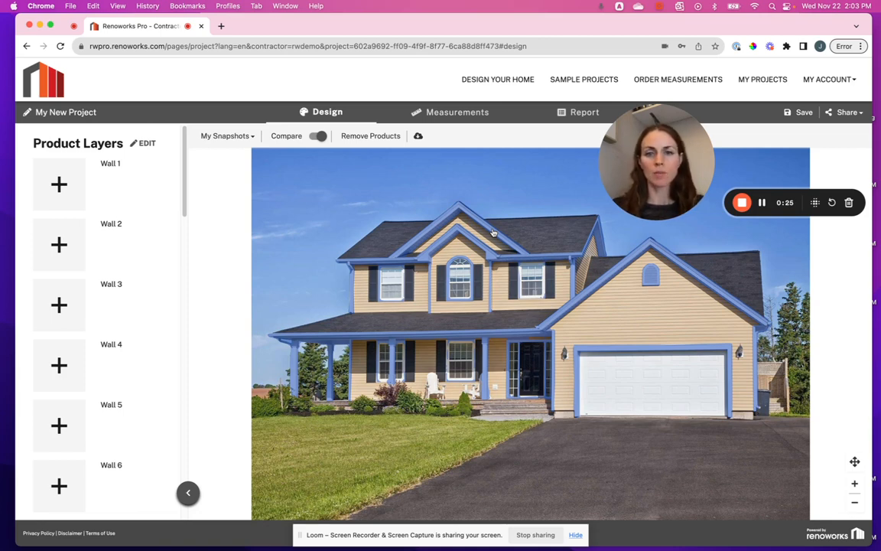
# - Check which areas the house's trim layer covers, and open that trim surface for editing in the layer editor
pyautogui.click(494, 233)
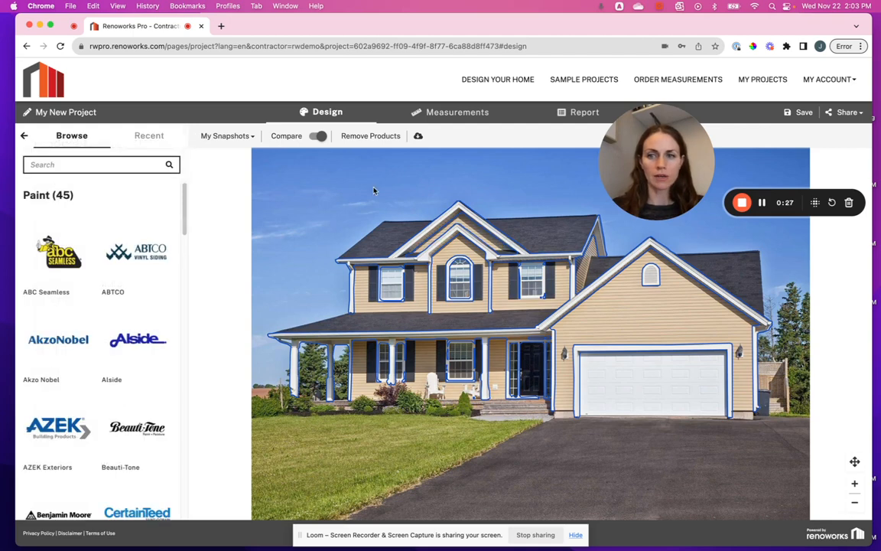
pyautogui.click(24, 138)
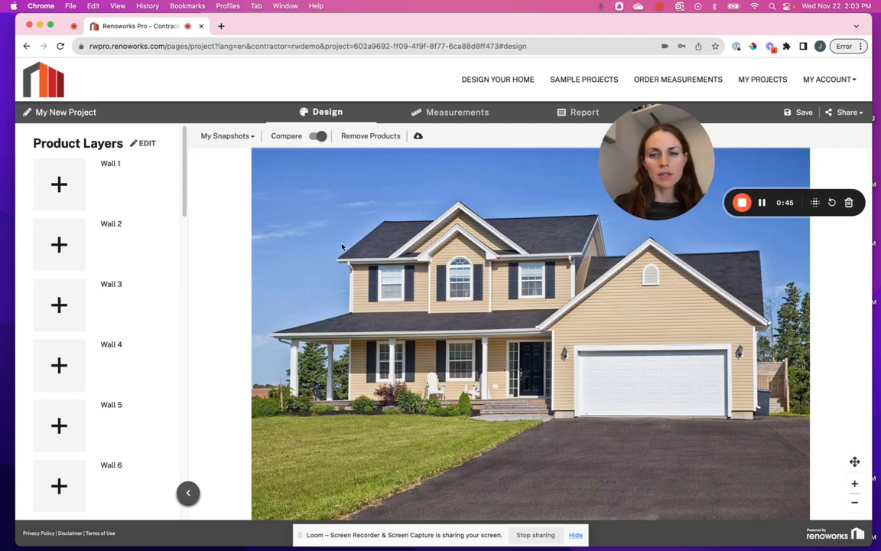
pyautogui.click(142, 143)
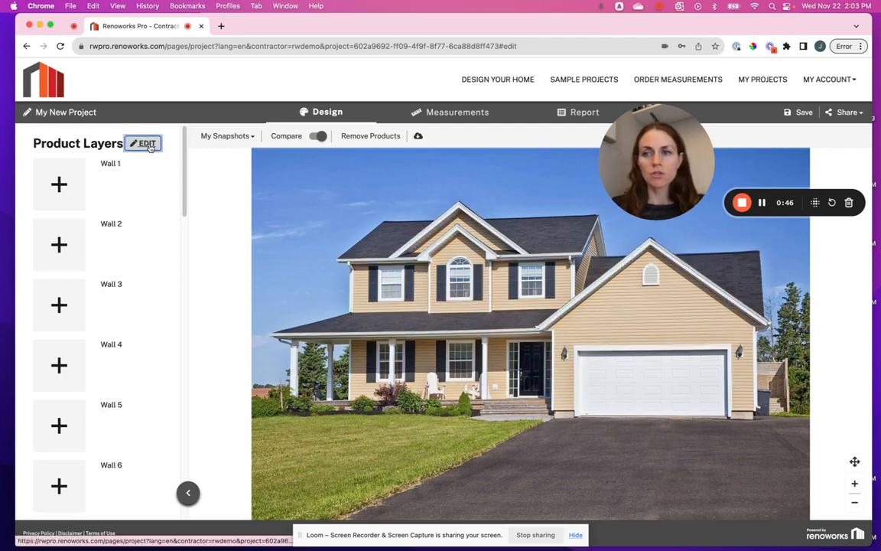
pyautogui.click(375, 266)
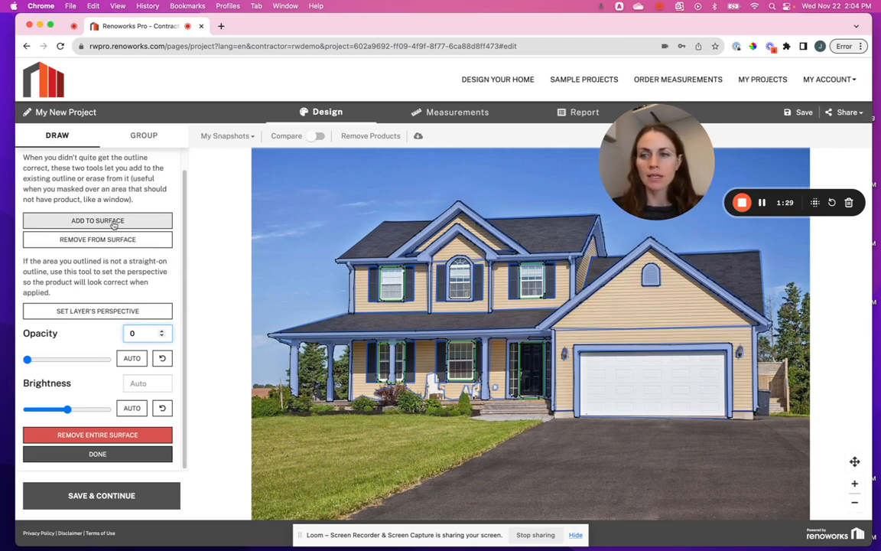
# - Remove a rectangle covering the vertical corner board between entry door and garage from the trim surface, and save the layers
pyautogui.click(98, 240)
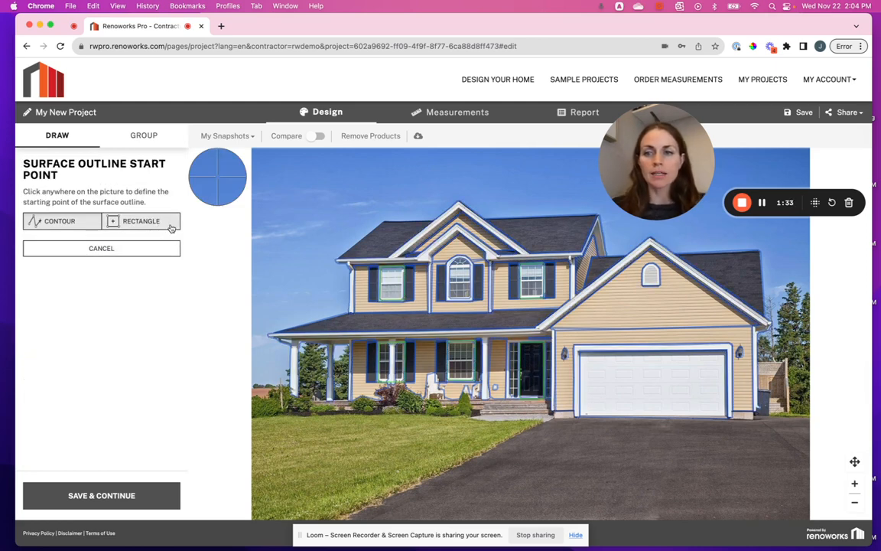
pyautogui.click(139, 224)
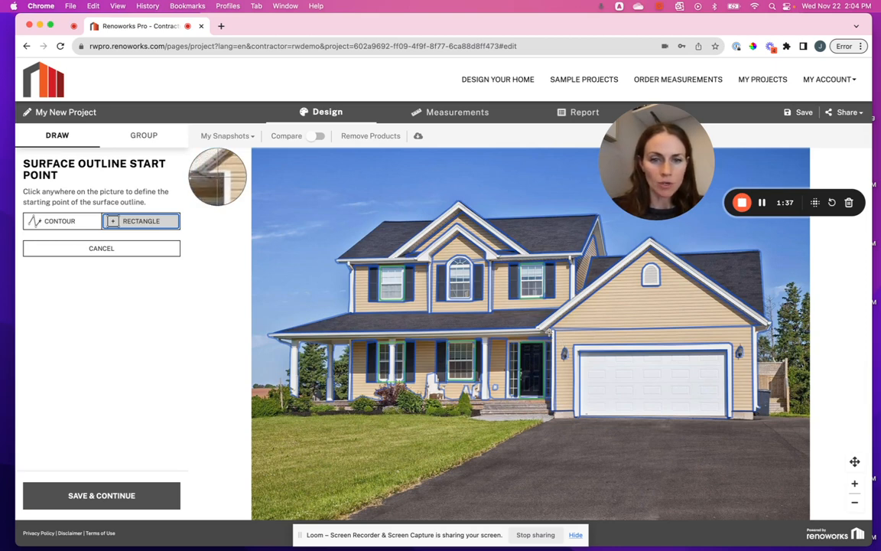
pyautogui.click(551, 337)
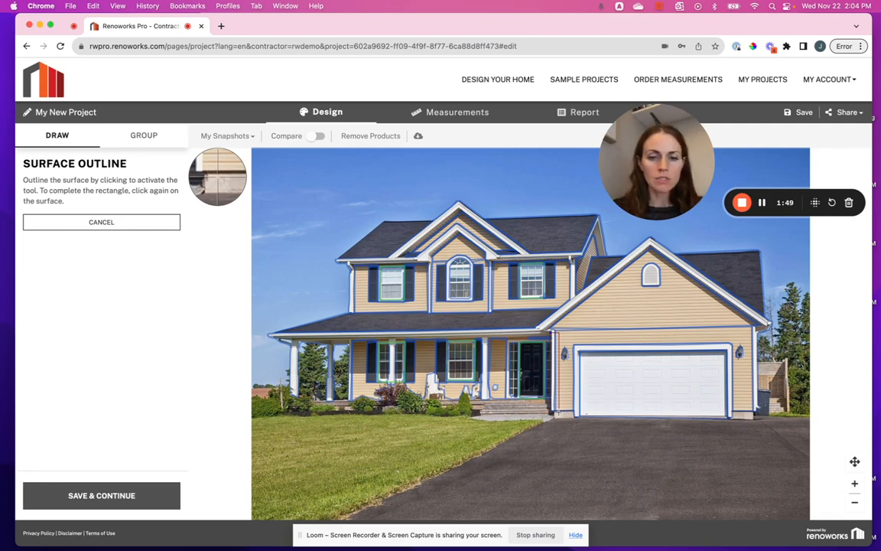
pyautogui.click(557, 413)
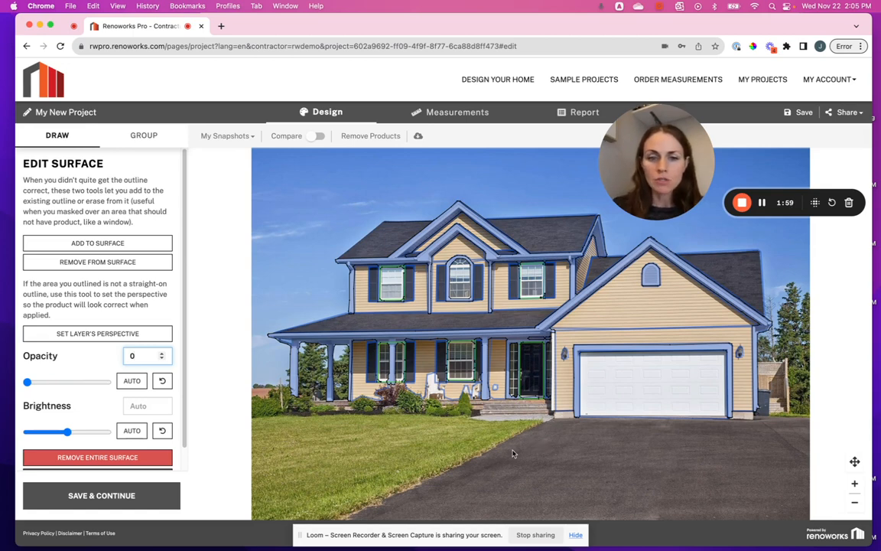
pyautogui.scroll(-1, 137, 451)
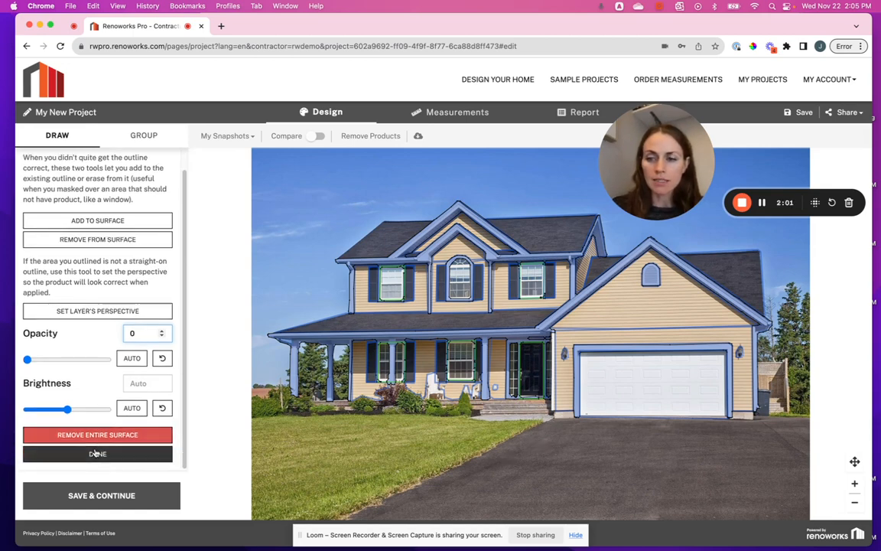
pyautogui.click(97, 453)
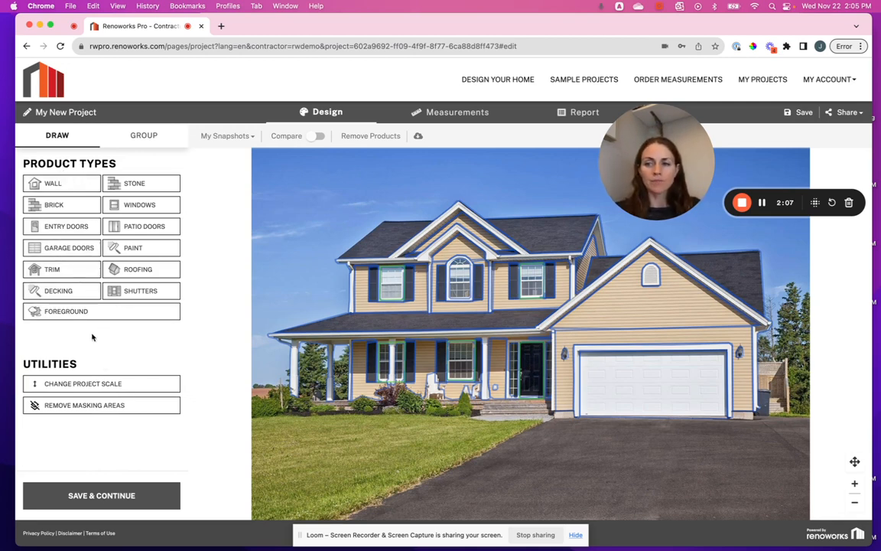
pyautogui.click(101, 495)
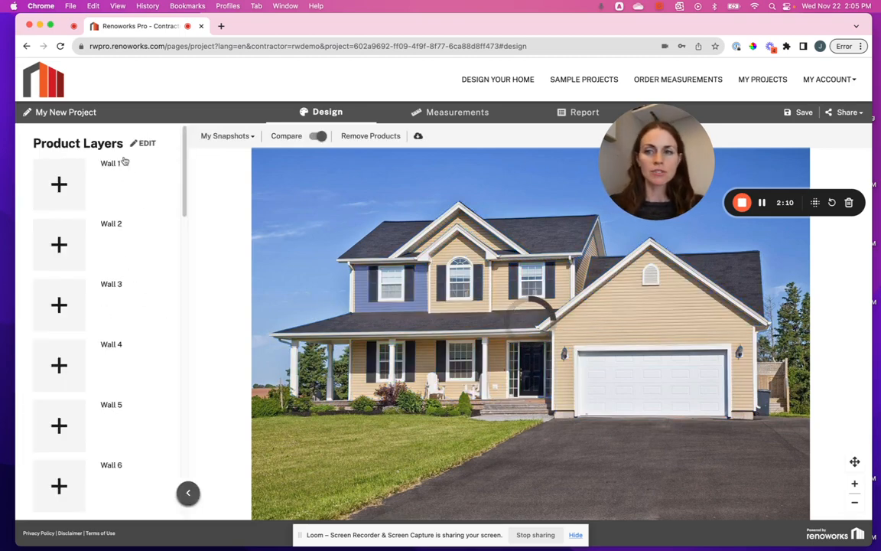
# - Draw a separate rectangular Trim surface over the corner board between the entry door and garage, check its fit up close, and finish it
pyautogui.click(145, 143)
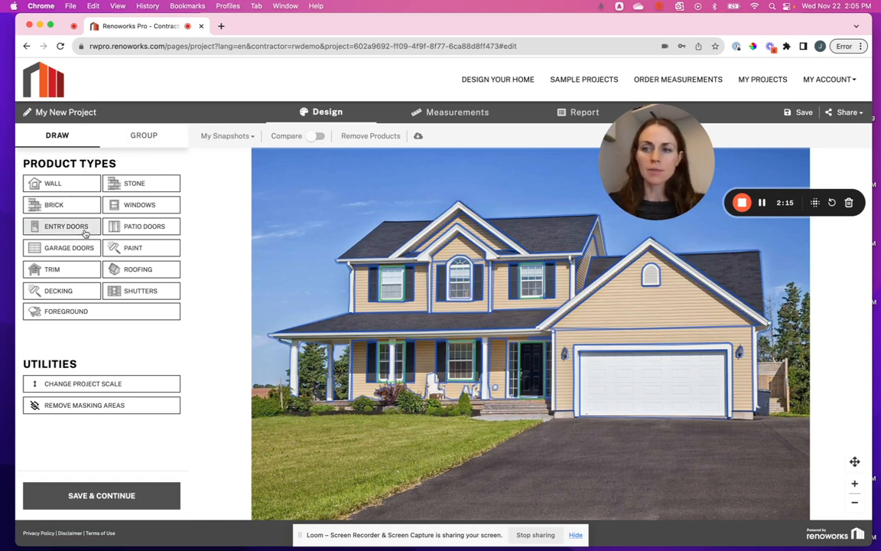
pyautogui.click(64, 269)
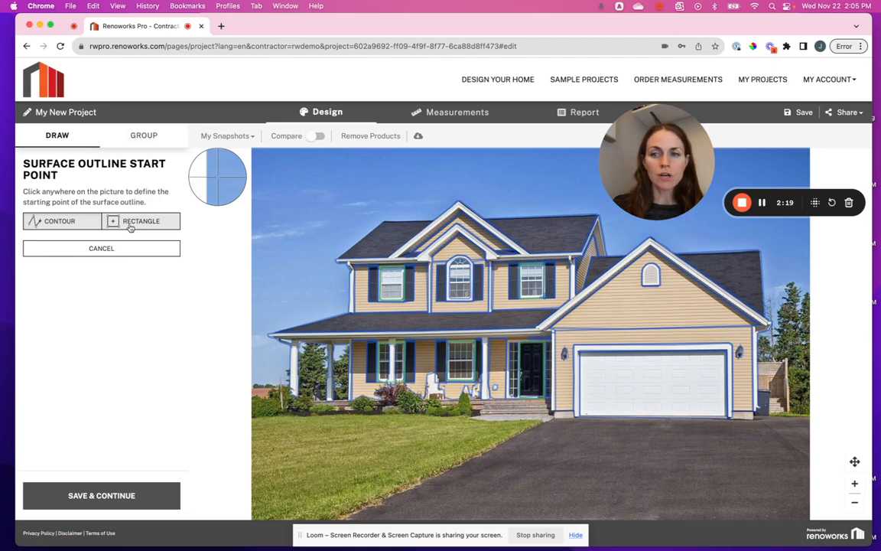
pyautogui.click(130, 228)
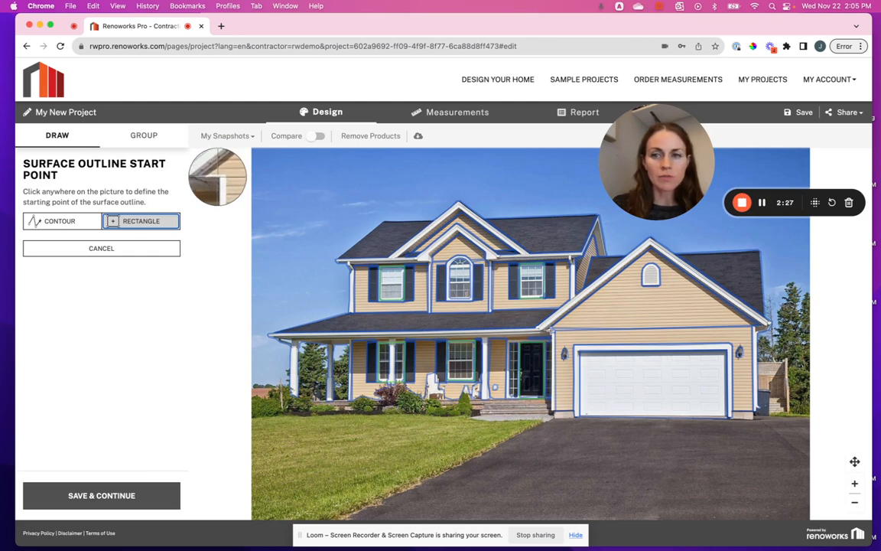
pyautogui.click(551, 330)
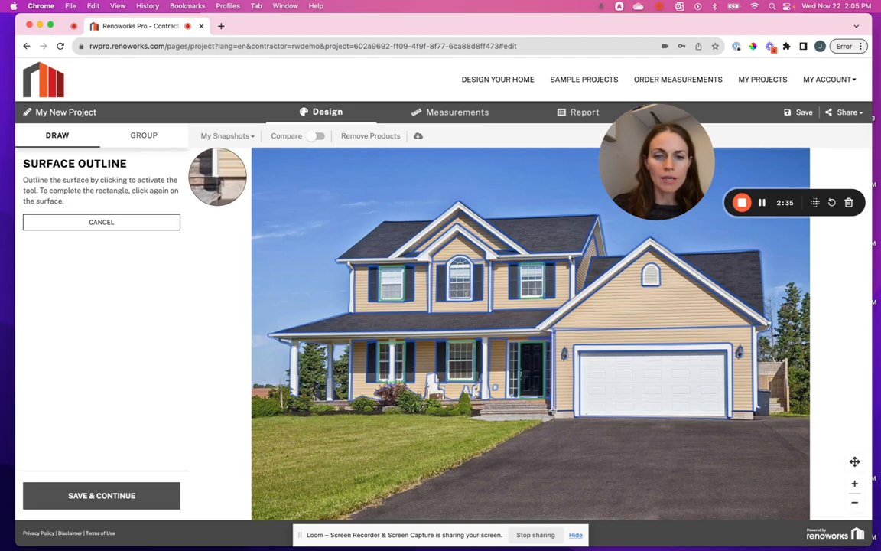
pyautogui.click(553, 412)
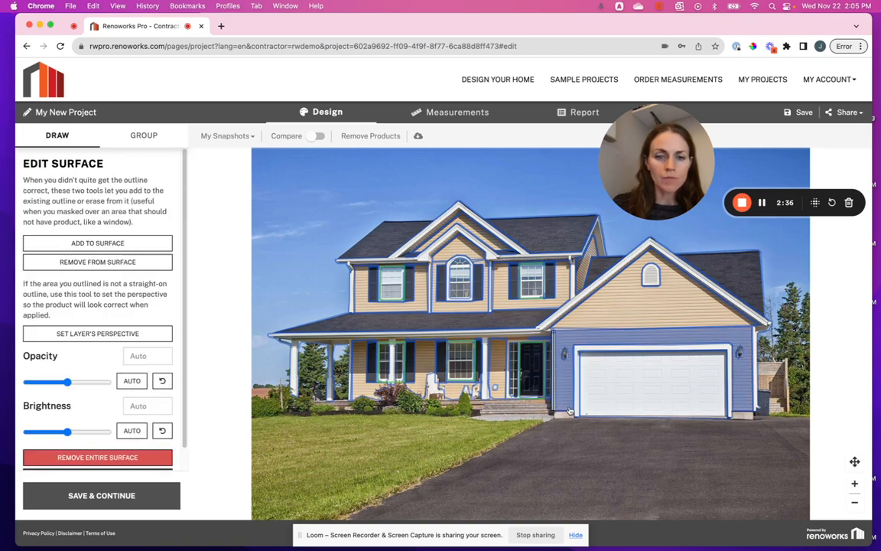
pyautogui.click(855, 485)
pyautogui.click(855, 485)
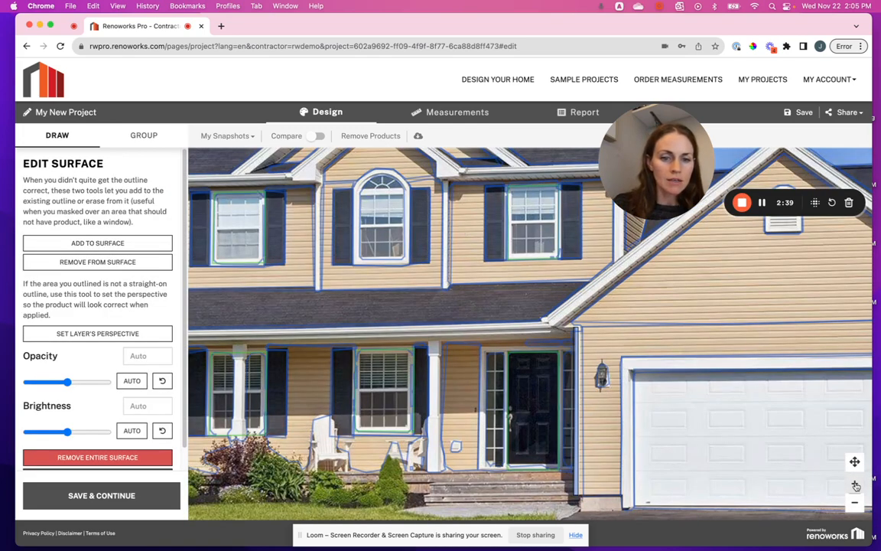
pyautogui.click(855, 485)
pyautogui.click(854, 461)
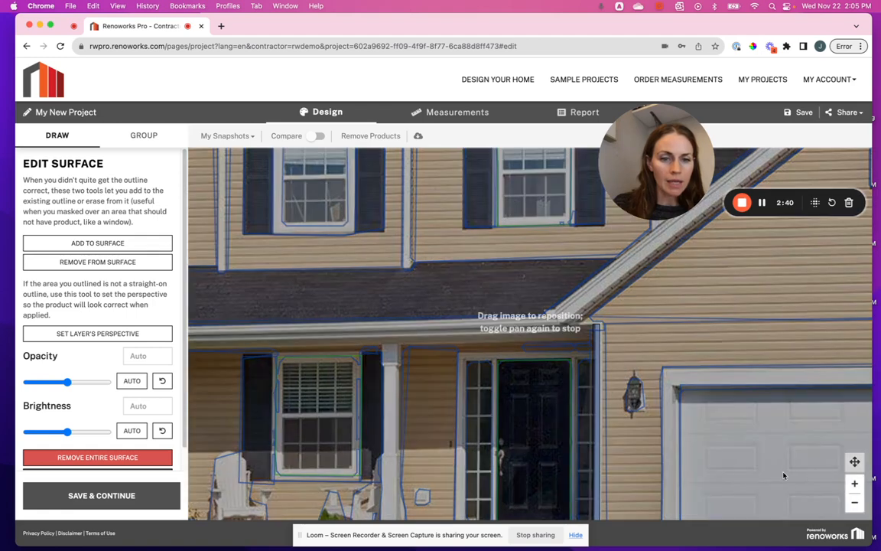
pyautogui.moveTo(783, 475); pyautogui.dragTo(600, 352)
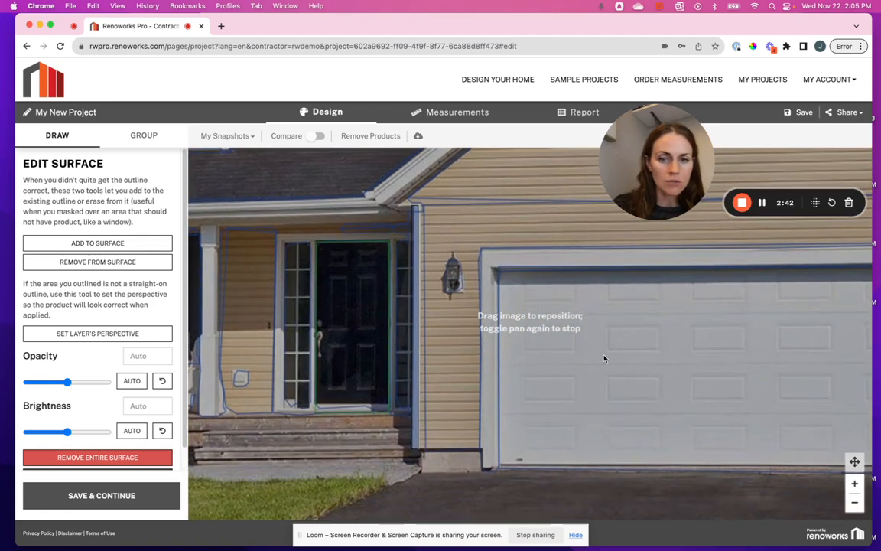
pyautogui.click(854, 461)
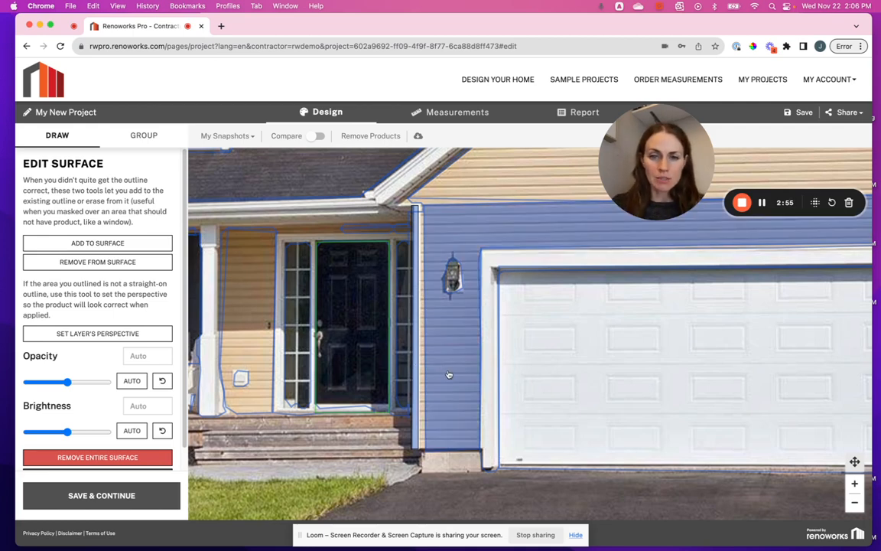
pyautogui.scroll(-1, 92, 398)
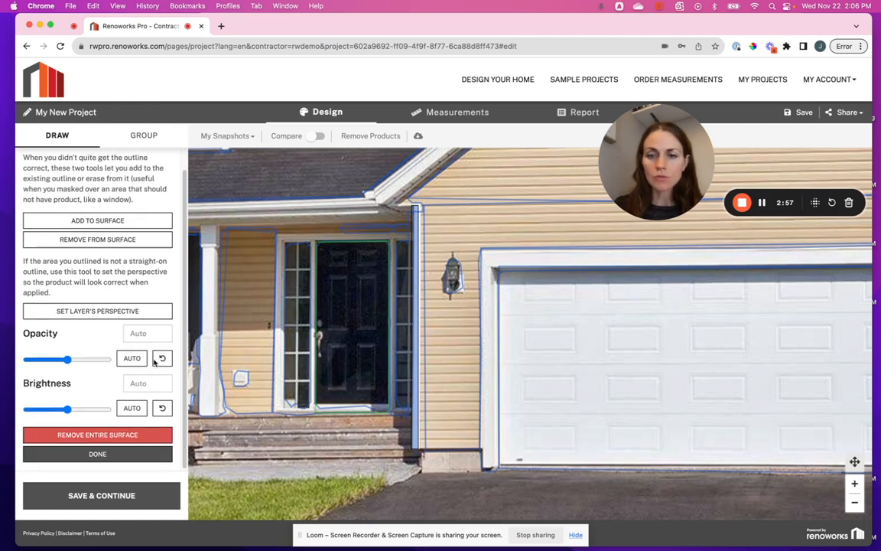
pyautogui.click(102, 454)
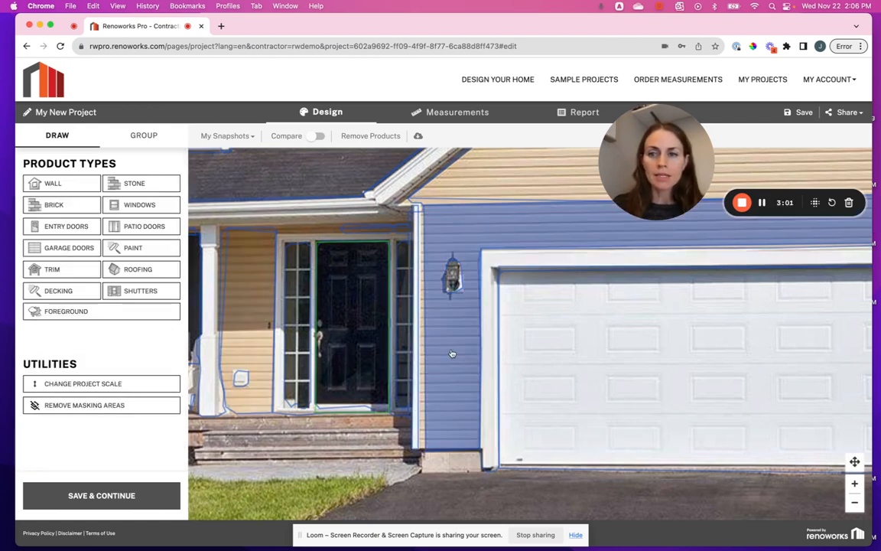
# - Add a rectangle to the garage wall surface to close the gap beside the corner board, and save the layers
pyautogui.click(447, 355)
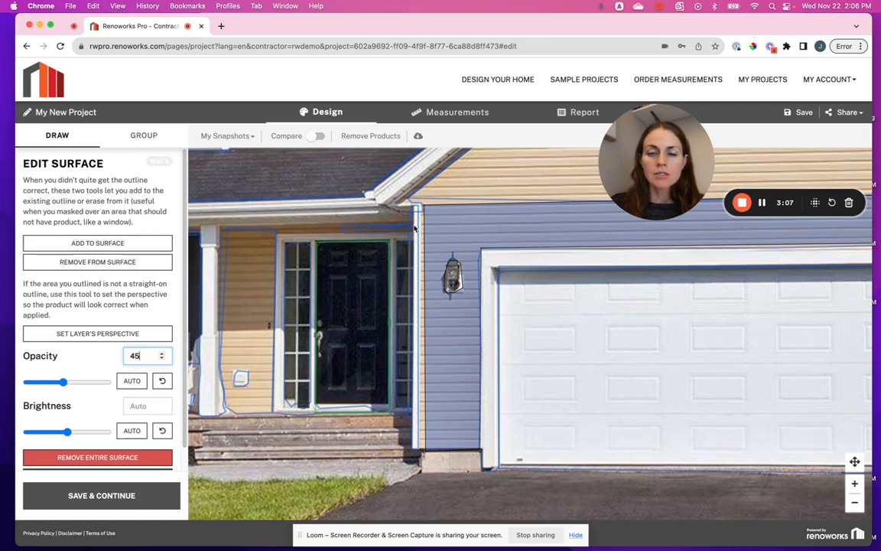
pyautogui.click(126, 244)
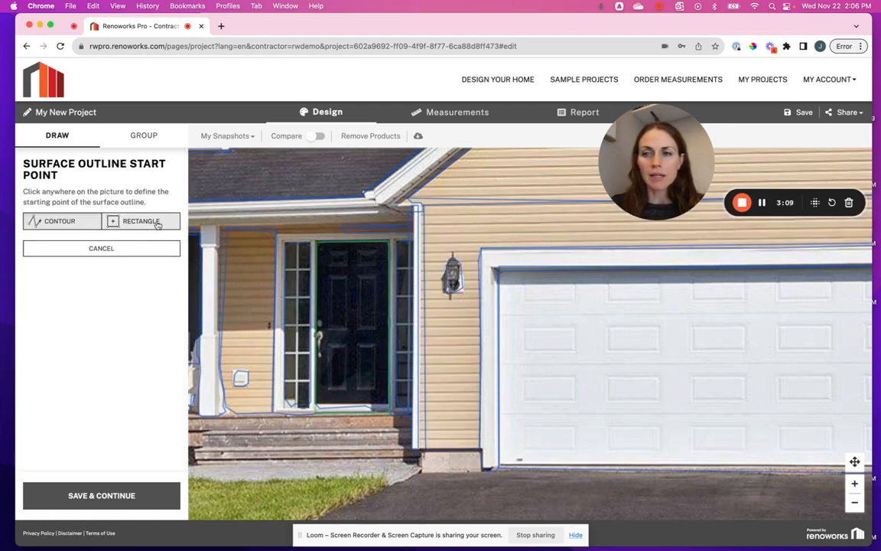
pyautogui.click(155, 221)
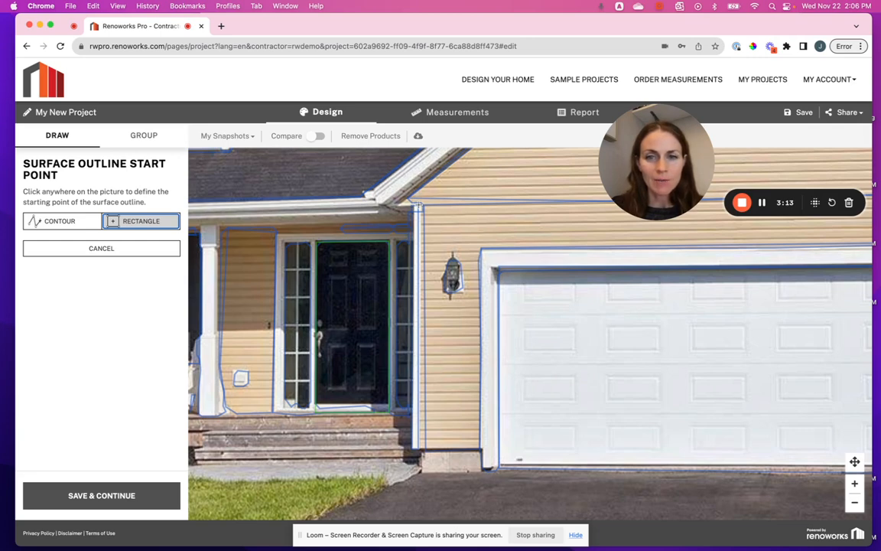
pyautogui.click(417, 205)
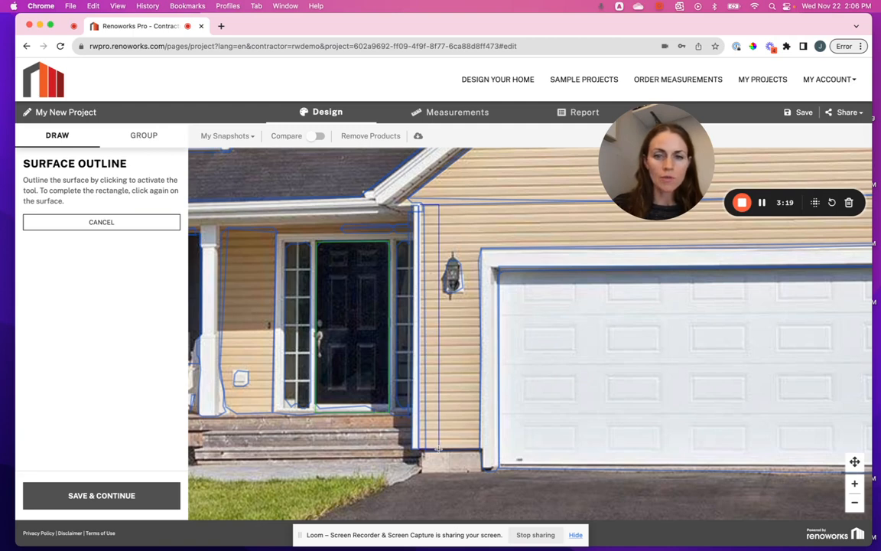
pyautogui.click(438, 449)
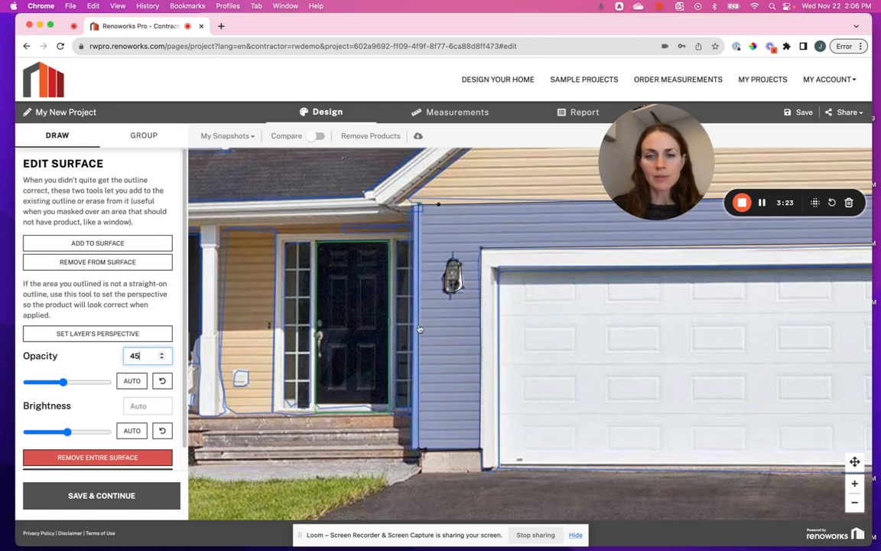
pyautogui.scroll(-1, 89, 444)
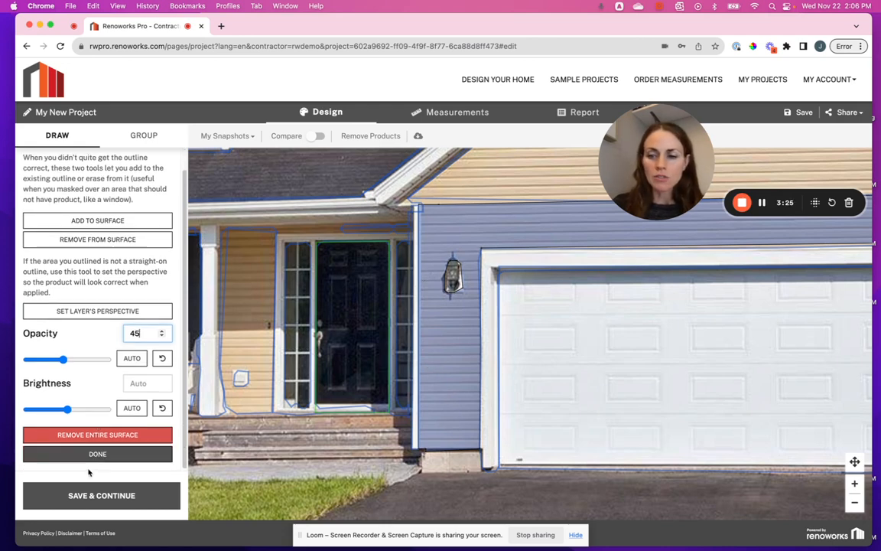
pyautogui.click(86, 453)
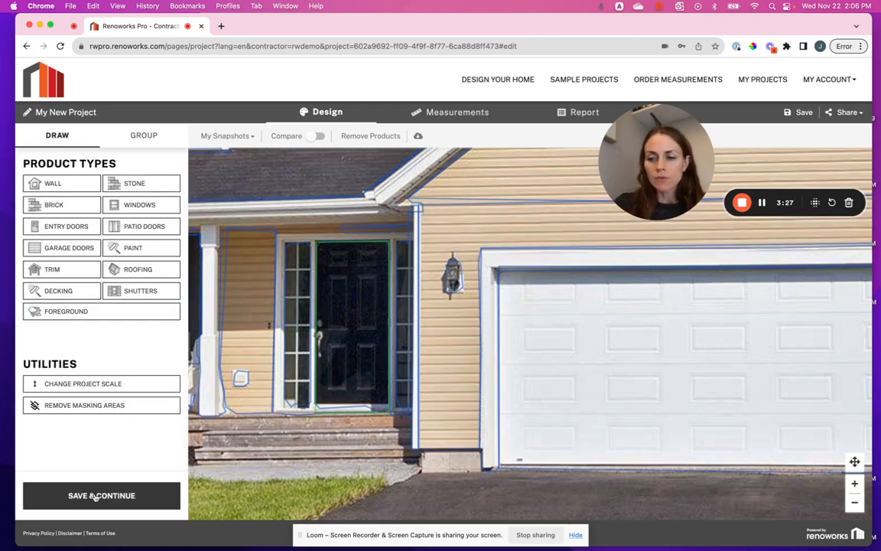
pyautogui.click(95, 497)
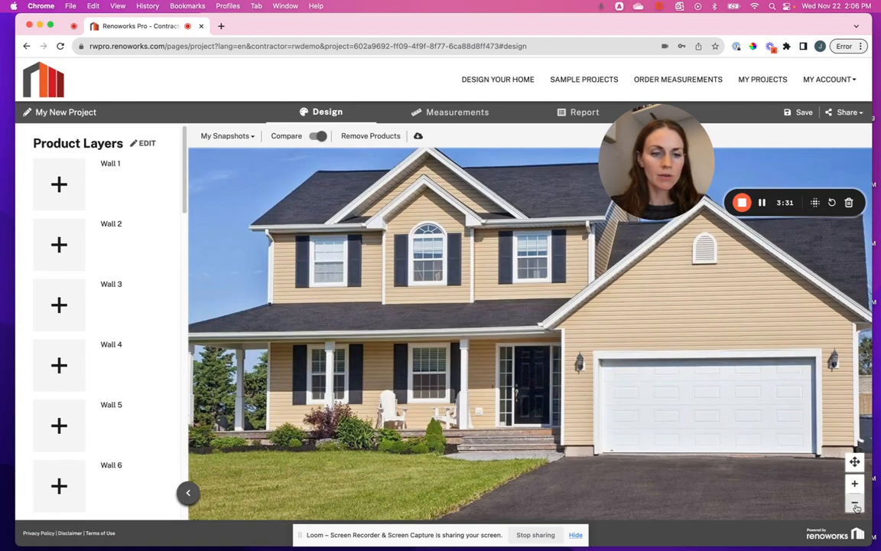
# - Apply the recently used James Hardie HardiePlank Select Cedarmill 7" Exposure siding in Boothbay Blue to the garage wall
pyautogui.click(578, 408)
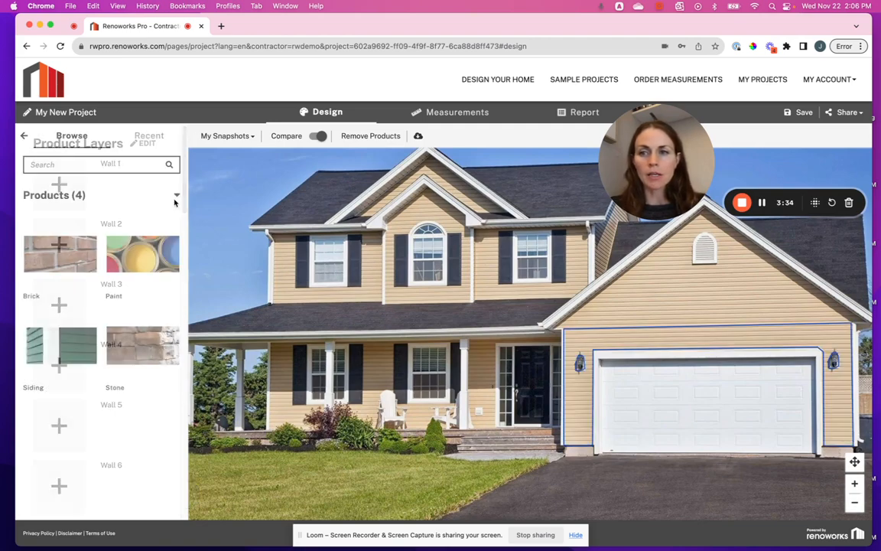
pyautogui.click(149, 136)
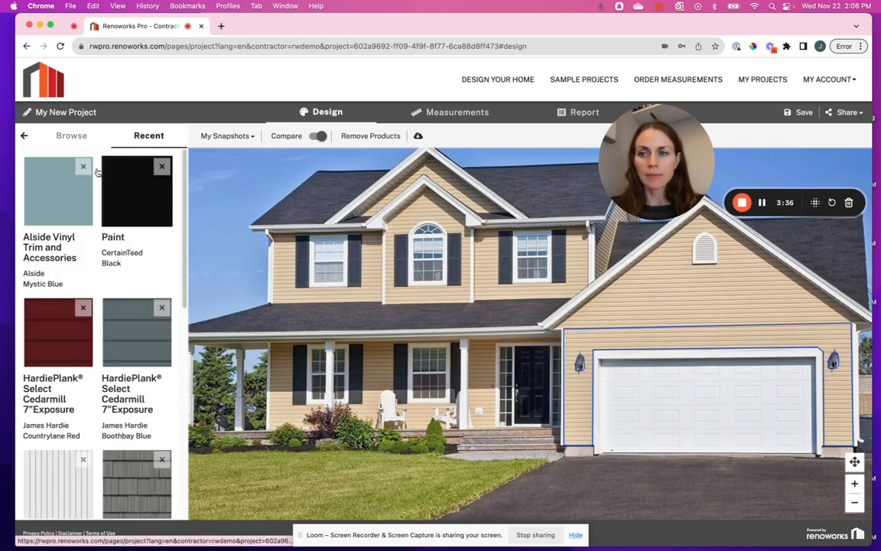
pyautogui.click(120, 337)
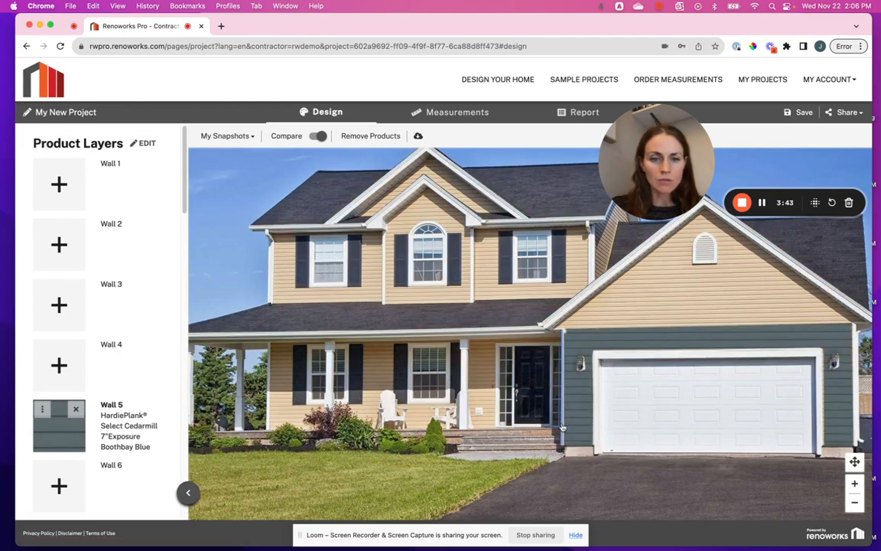
# - Apply Alside Vinyl Trim and Accessories in Cast Iron to the separate corner board beside the garage wall
pyautogui.click(562, 438)
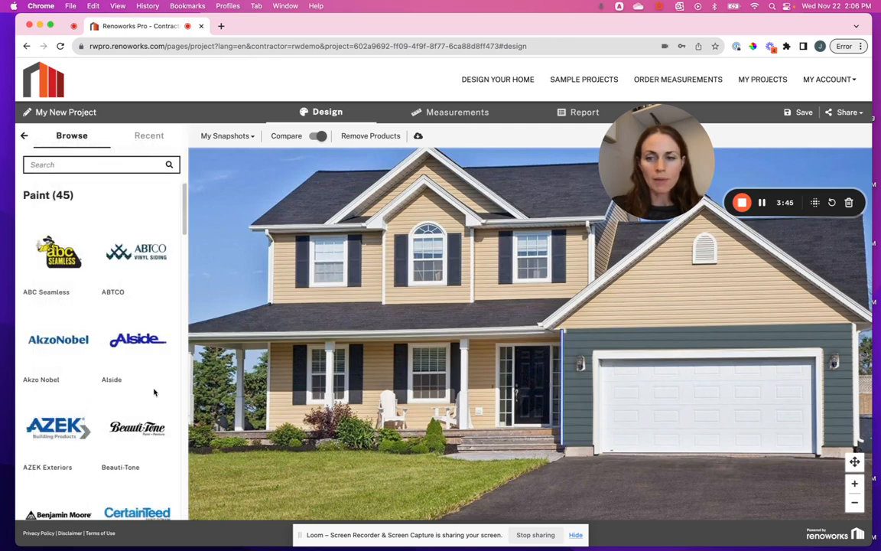
pyautogui.scroll(-1, 115, 352)
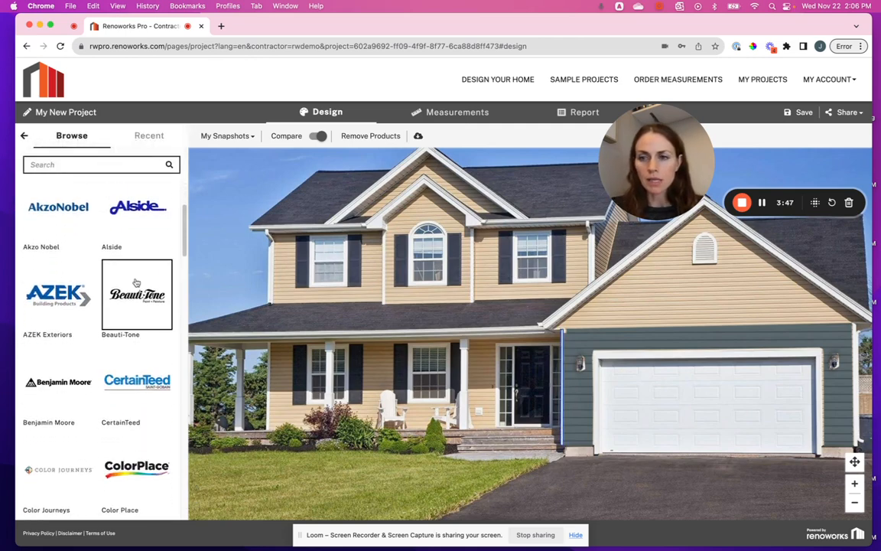
pyautogui.click(142, 227)
pyautogui.click(68, 298)
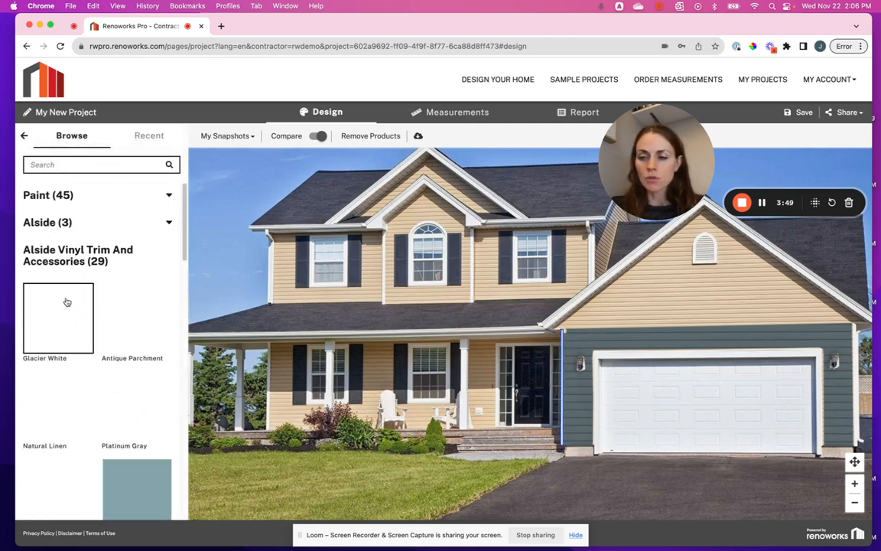
pyautogui.scroll(-5, 96, 344)
pyautogui.scroll(-10, 105, 395)
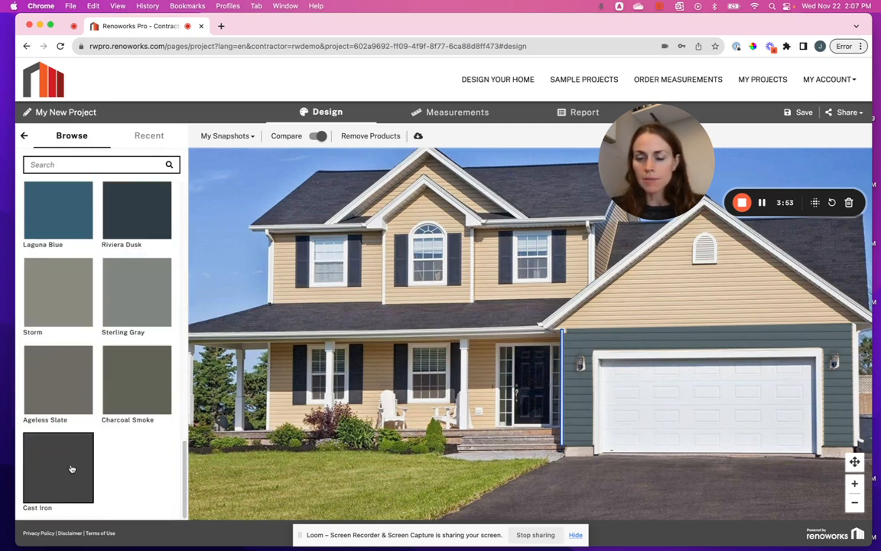
pyautogui.click(60, 473)
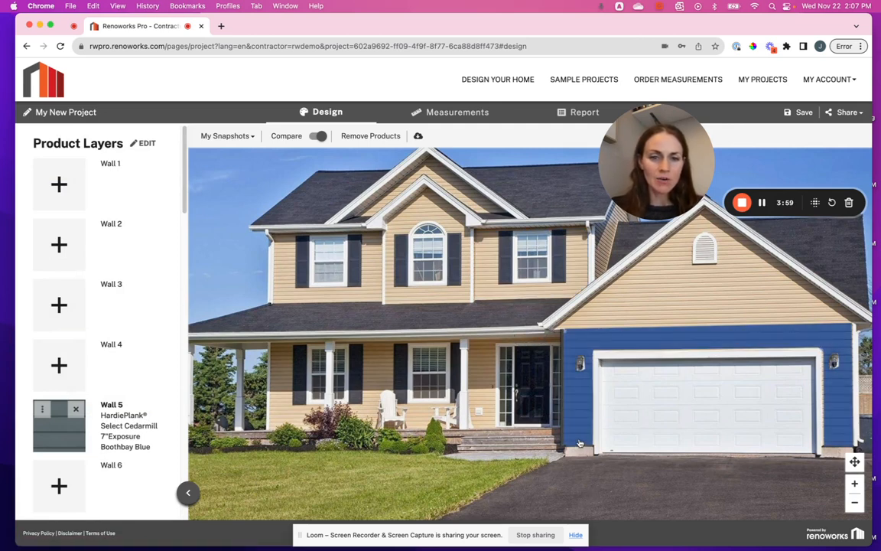
# - Open the paint product choices for the house's main trim layer
pyautogui.click(463, 345)
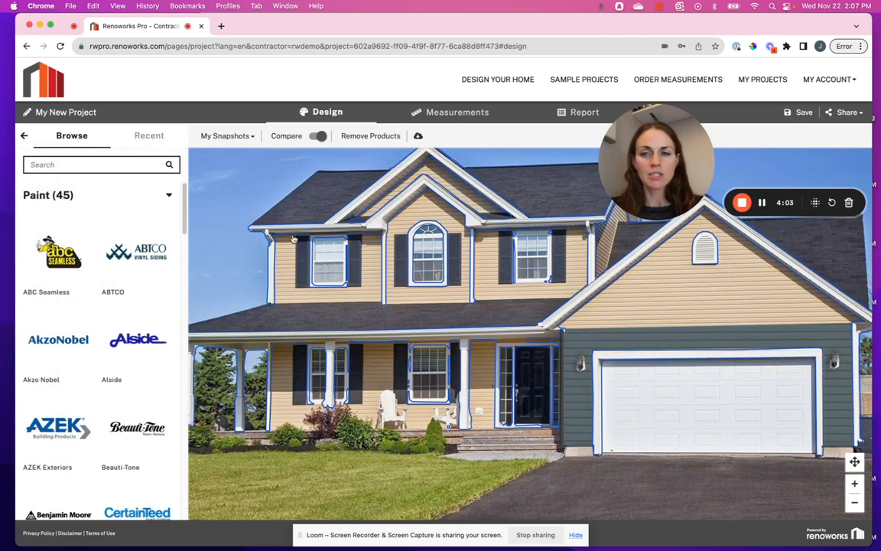